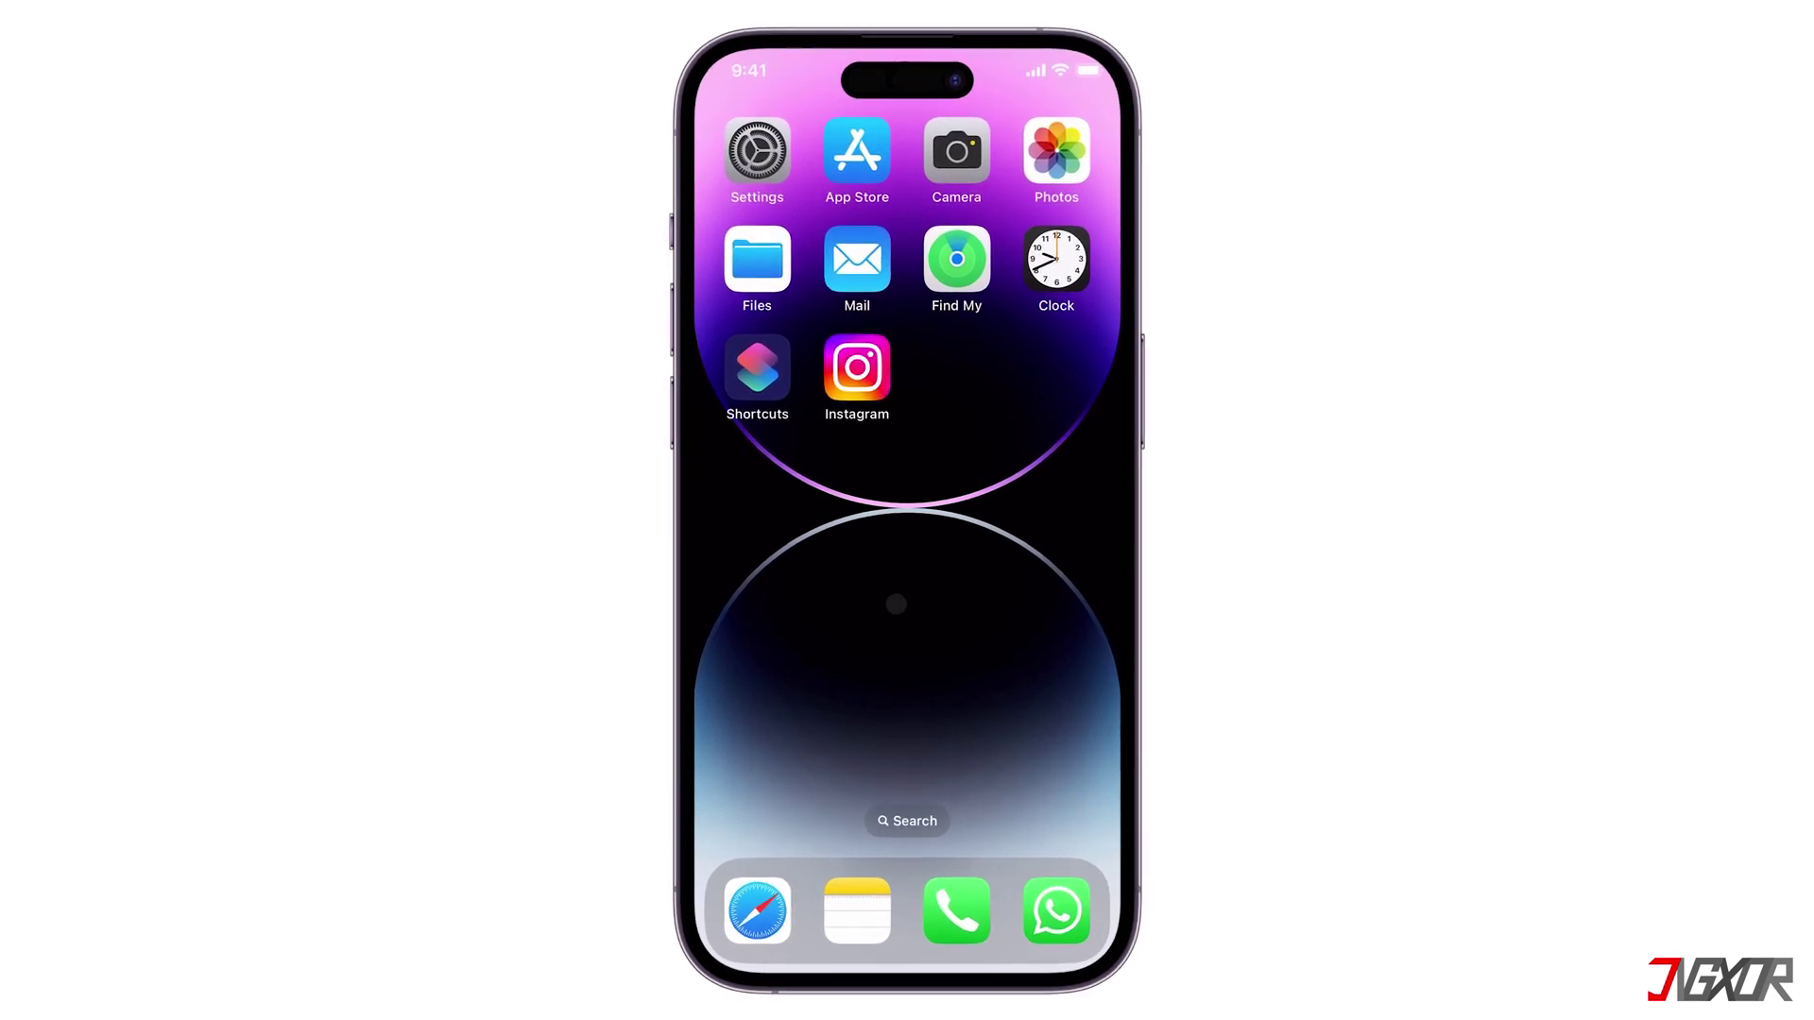
Delete the Instagram app from the iPhone via its Home Screen options
click(856, 366)
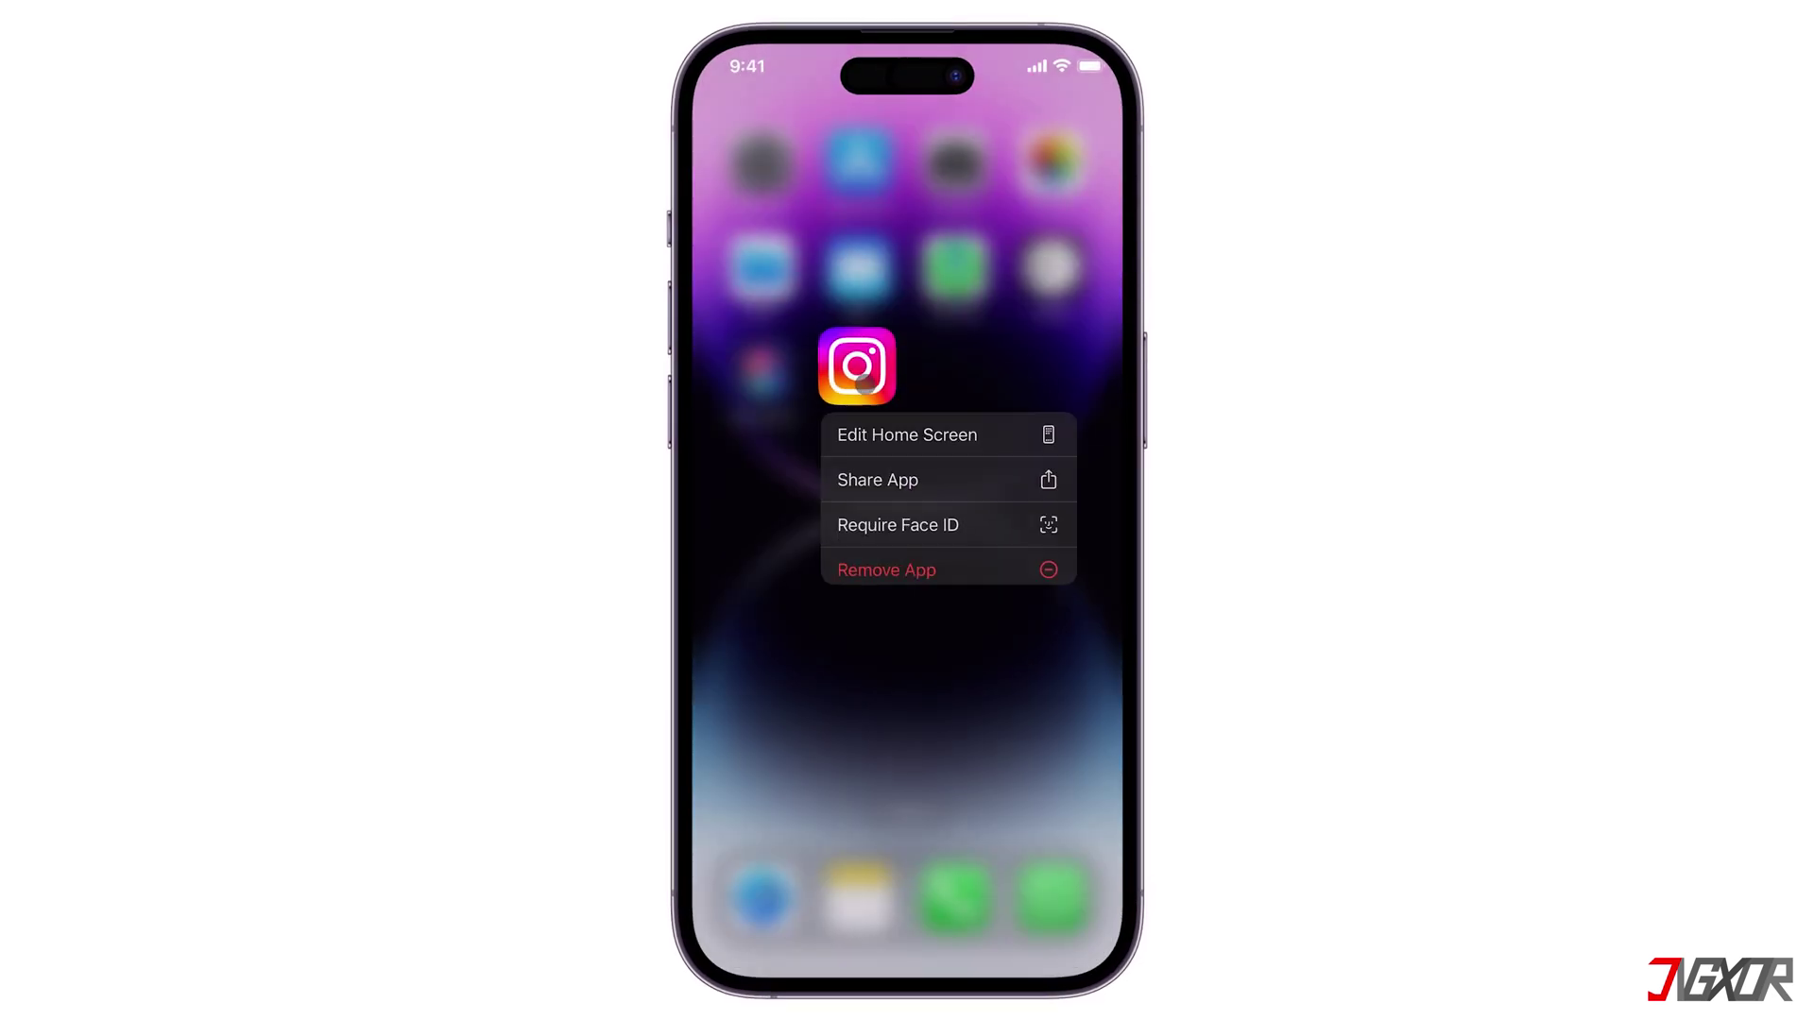
click(907, 569)
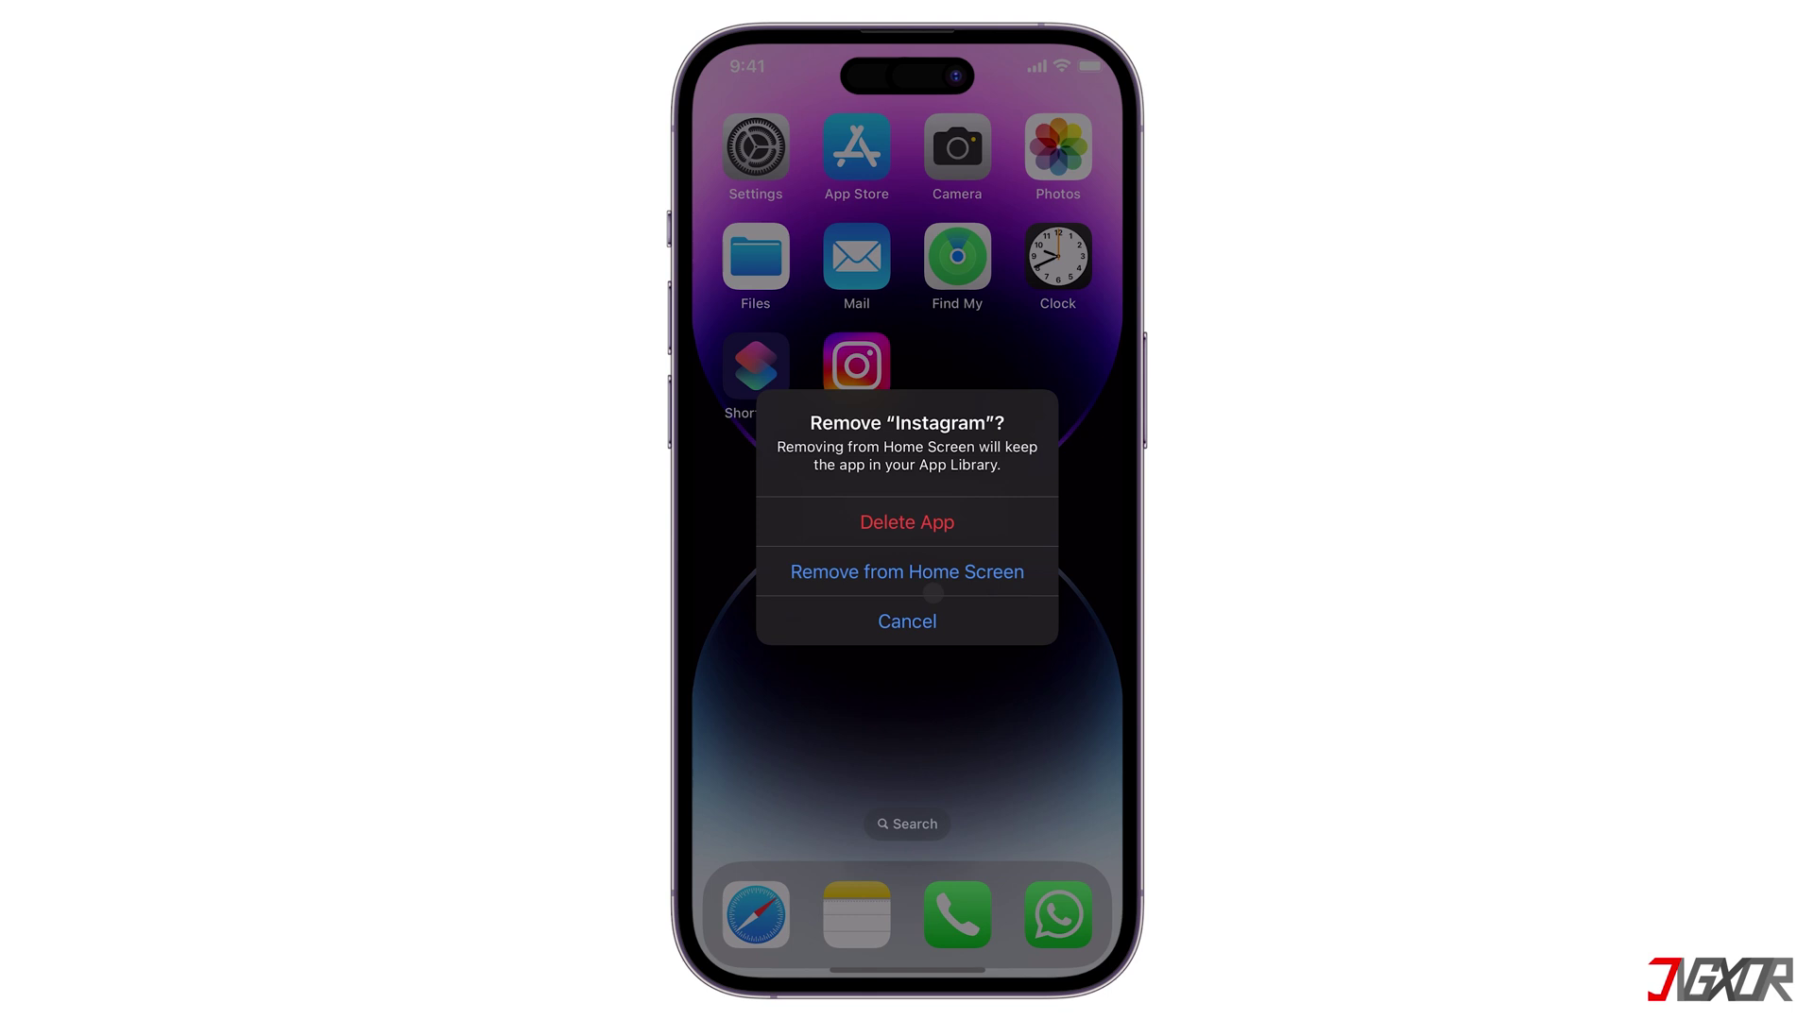
click(927, 524)
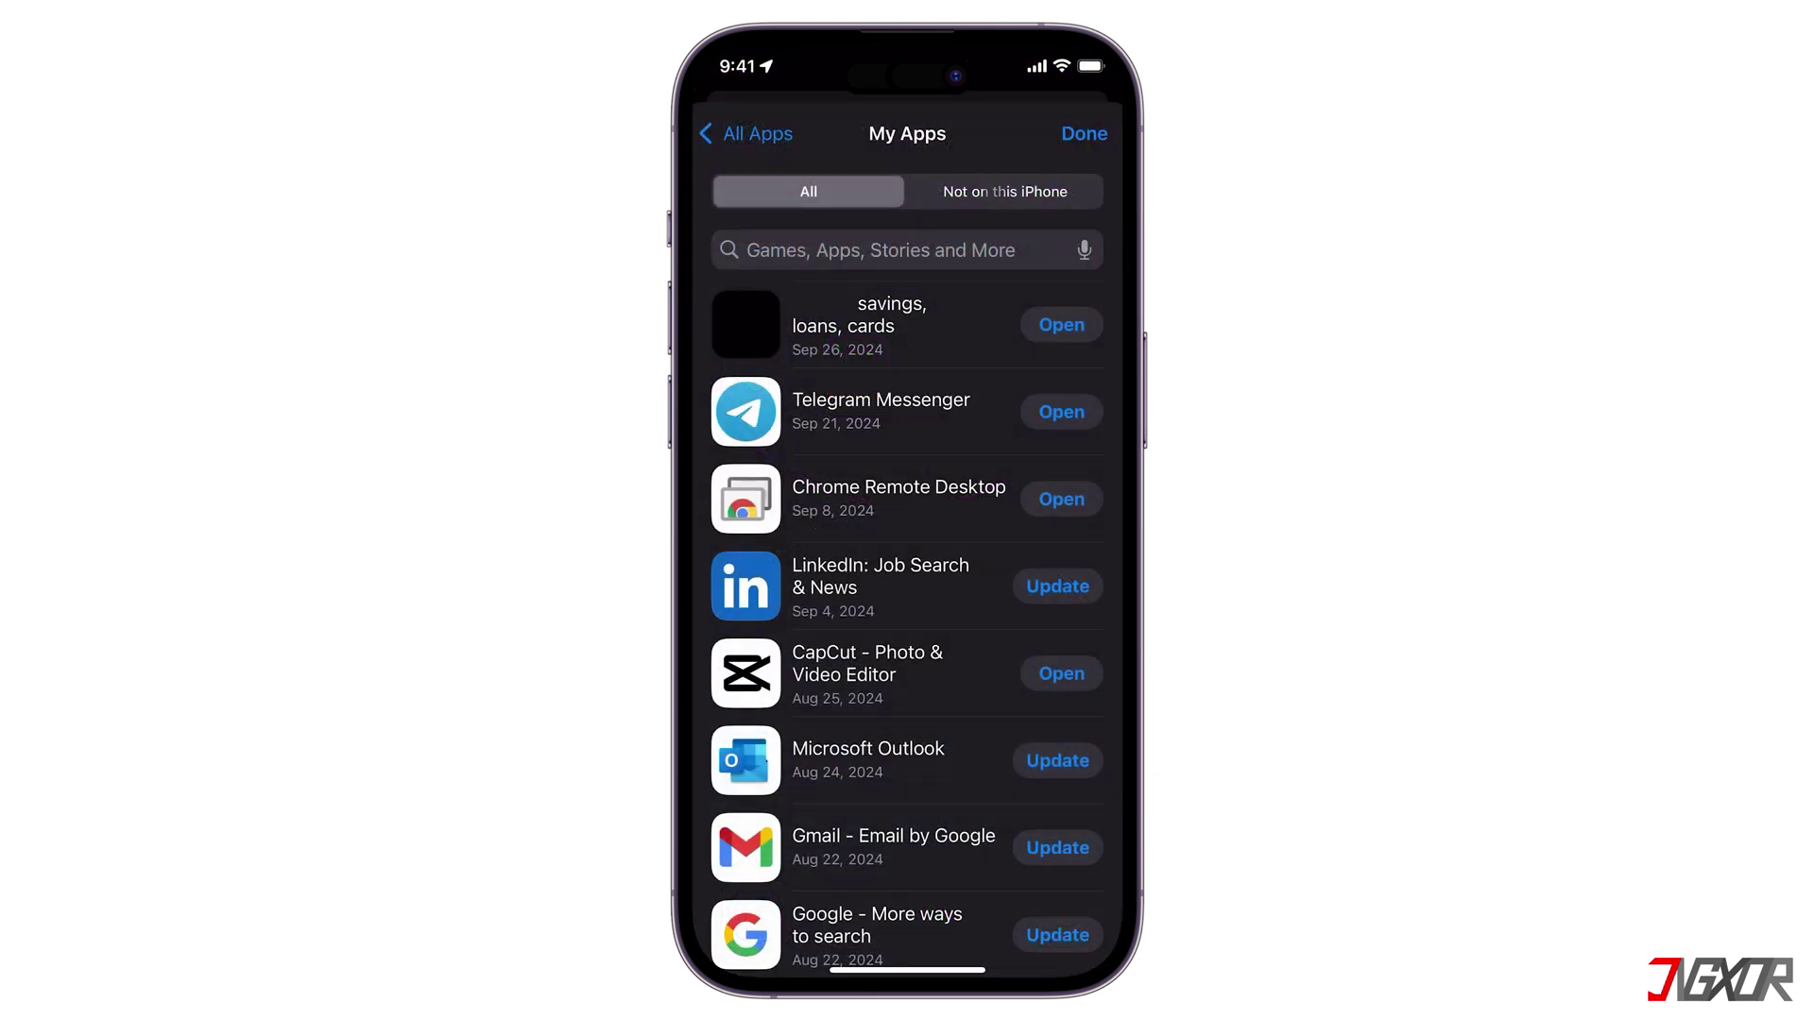
Show the My Apps list filtered to apps not on this iPhone
click(998, 193)
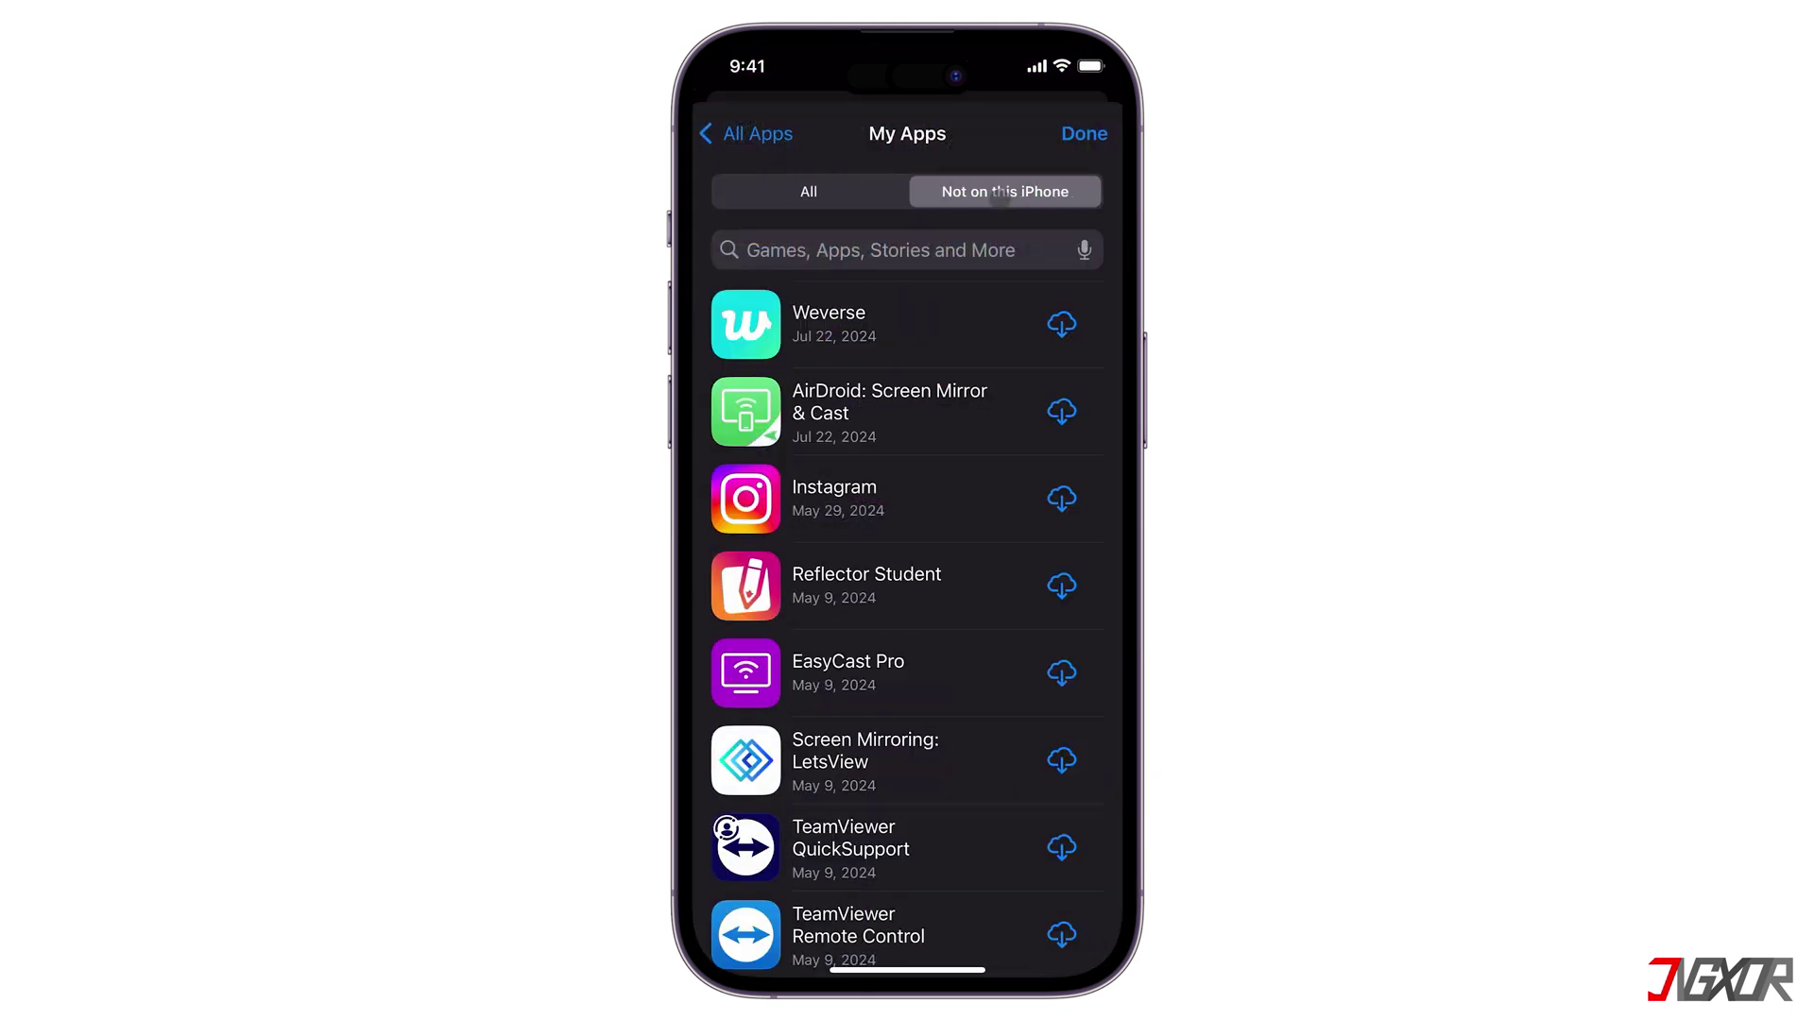
scroll(947, 714, down, 5)
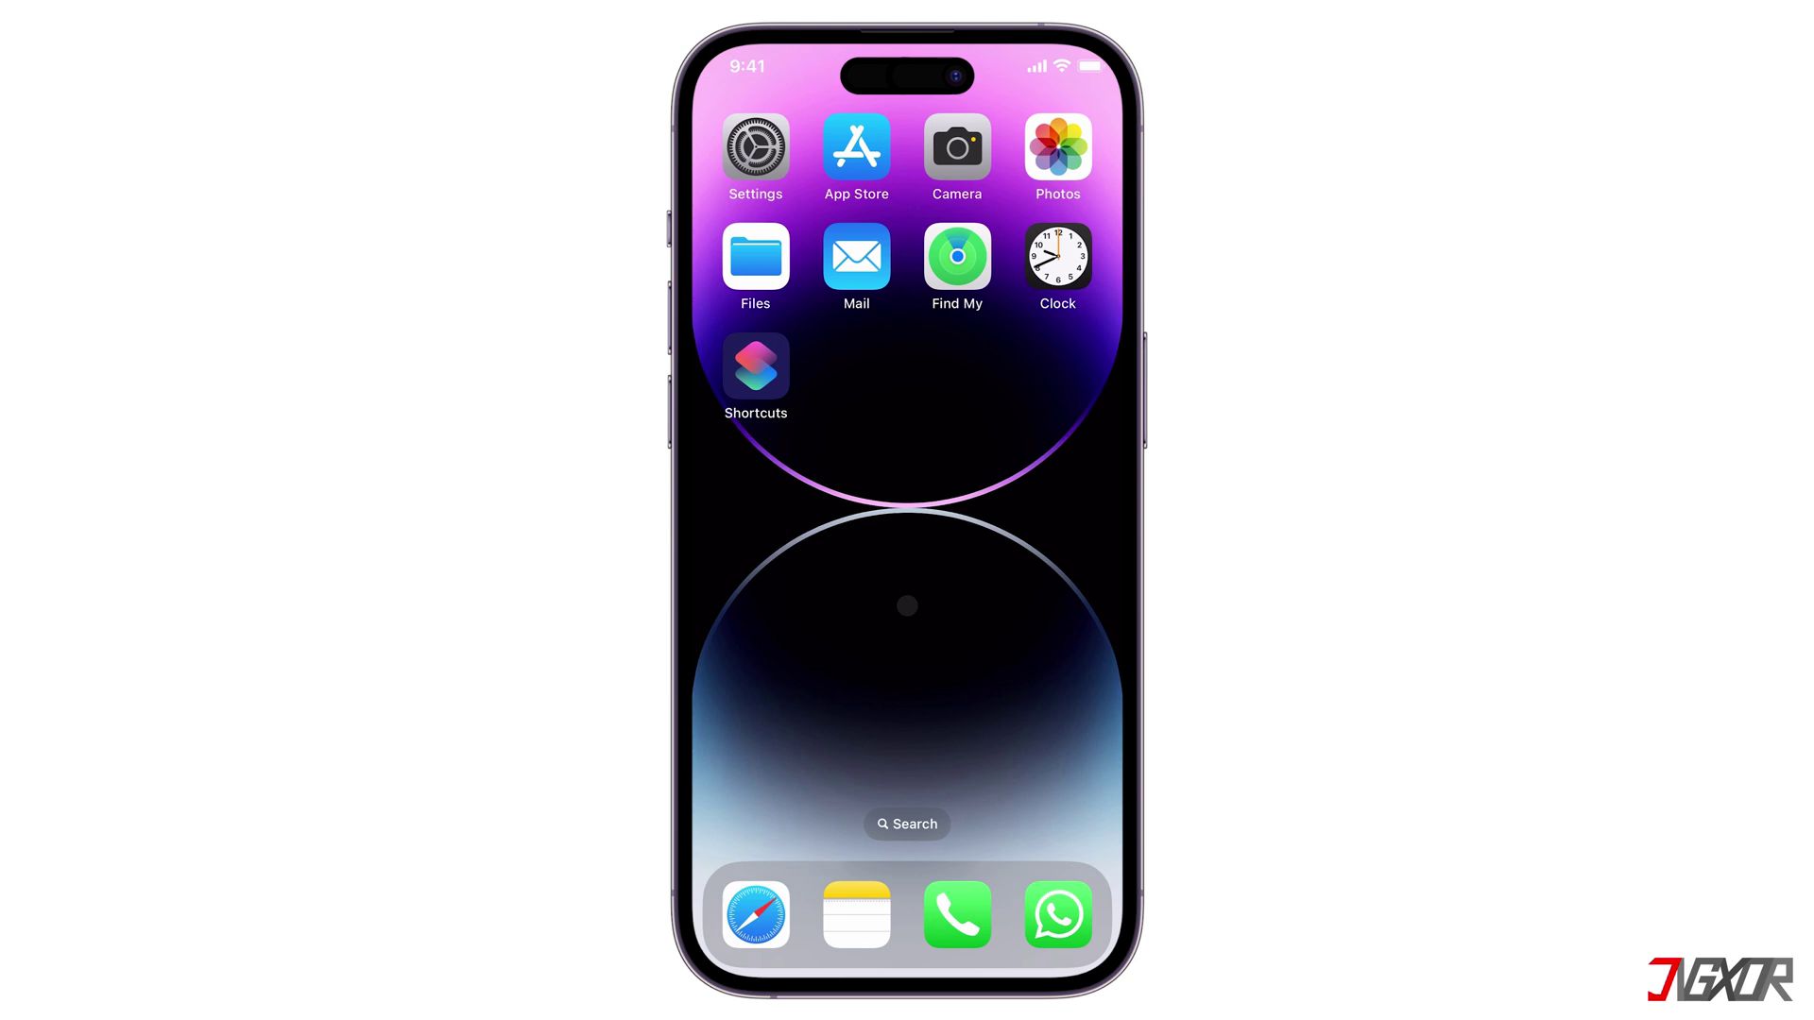
Reach the account's purchased Apps page from the App Store profile
click(857, 149)
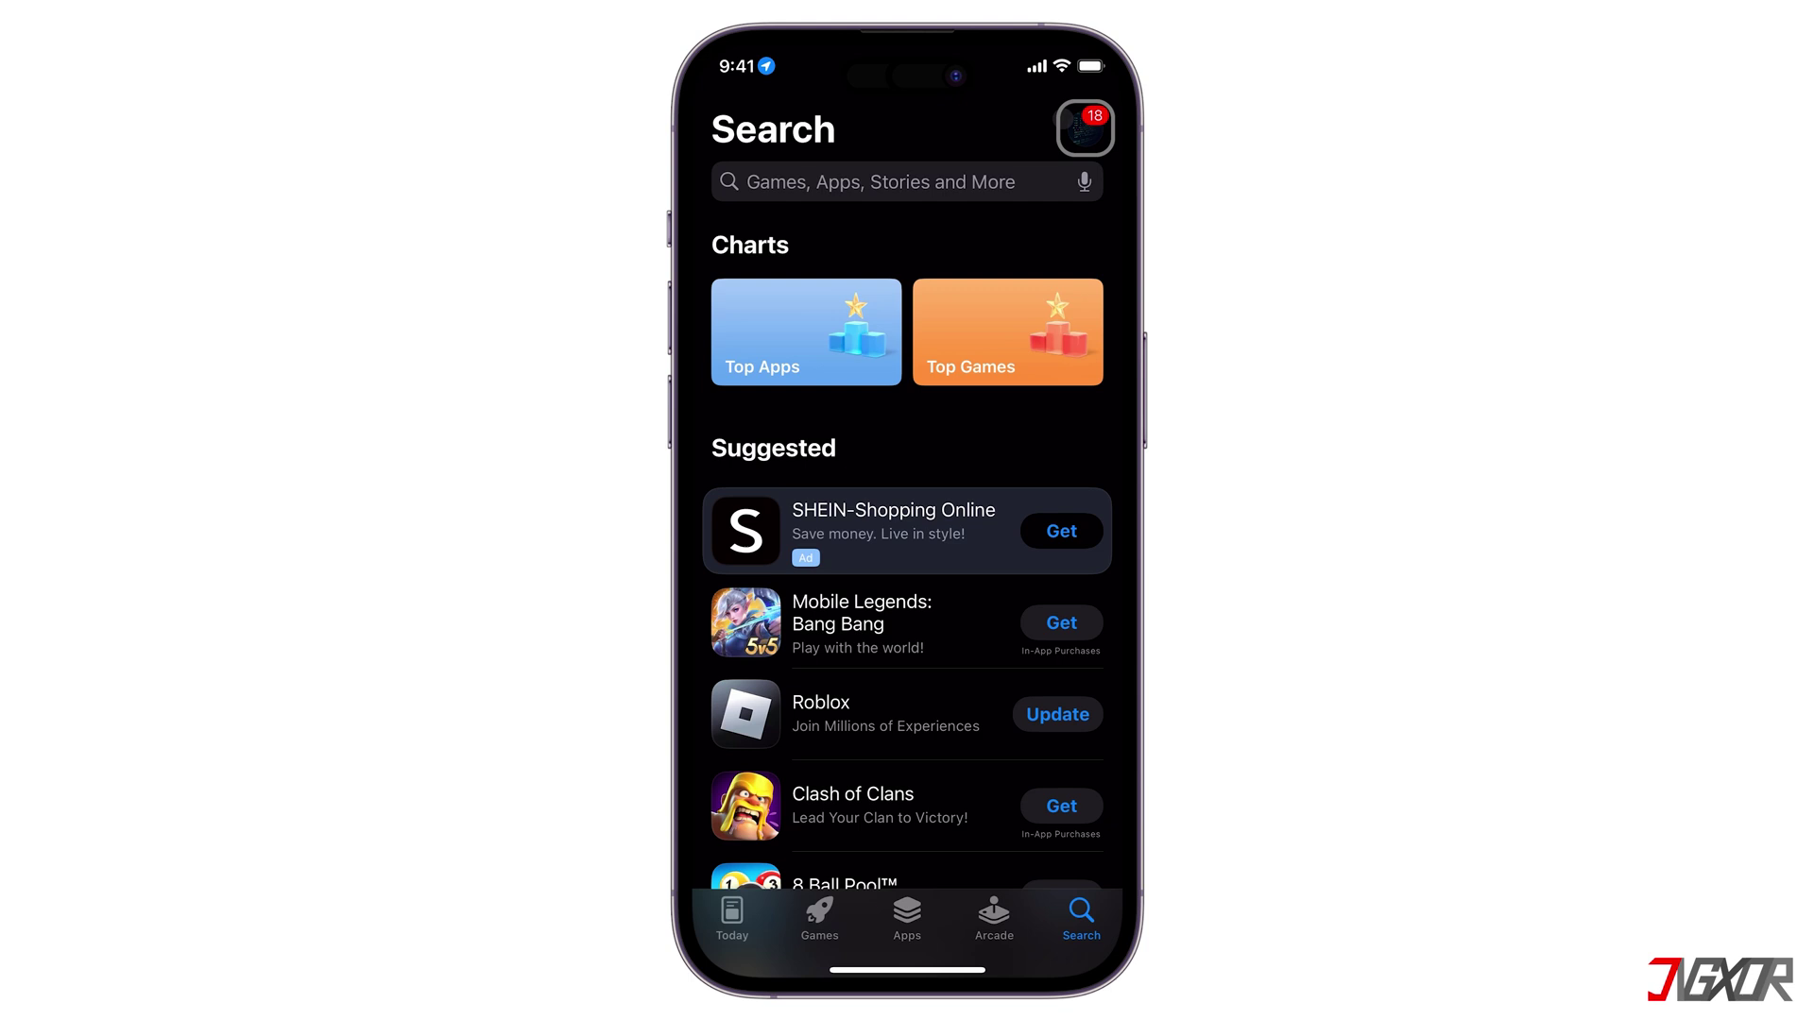
click(1087, 125)
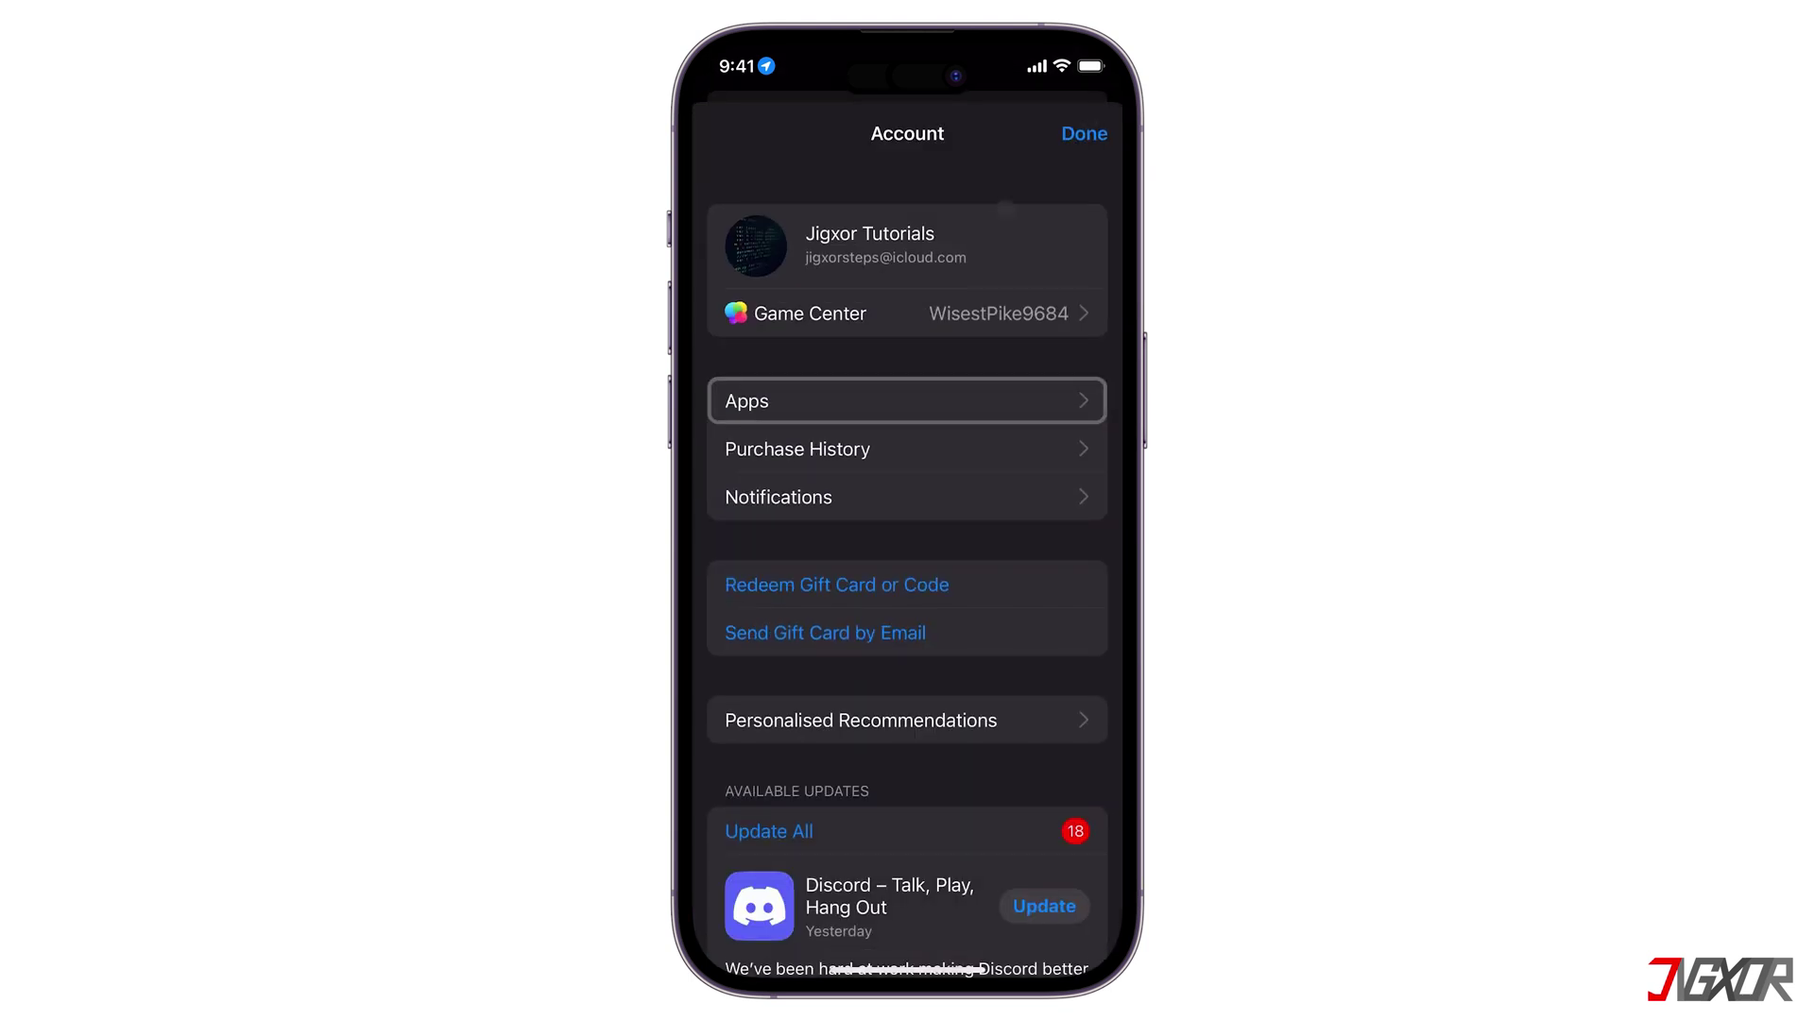
click(882, 401)
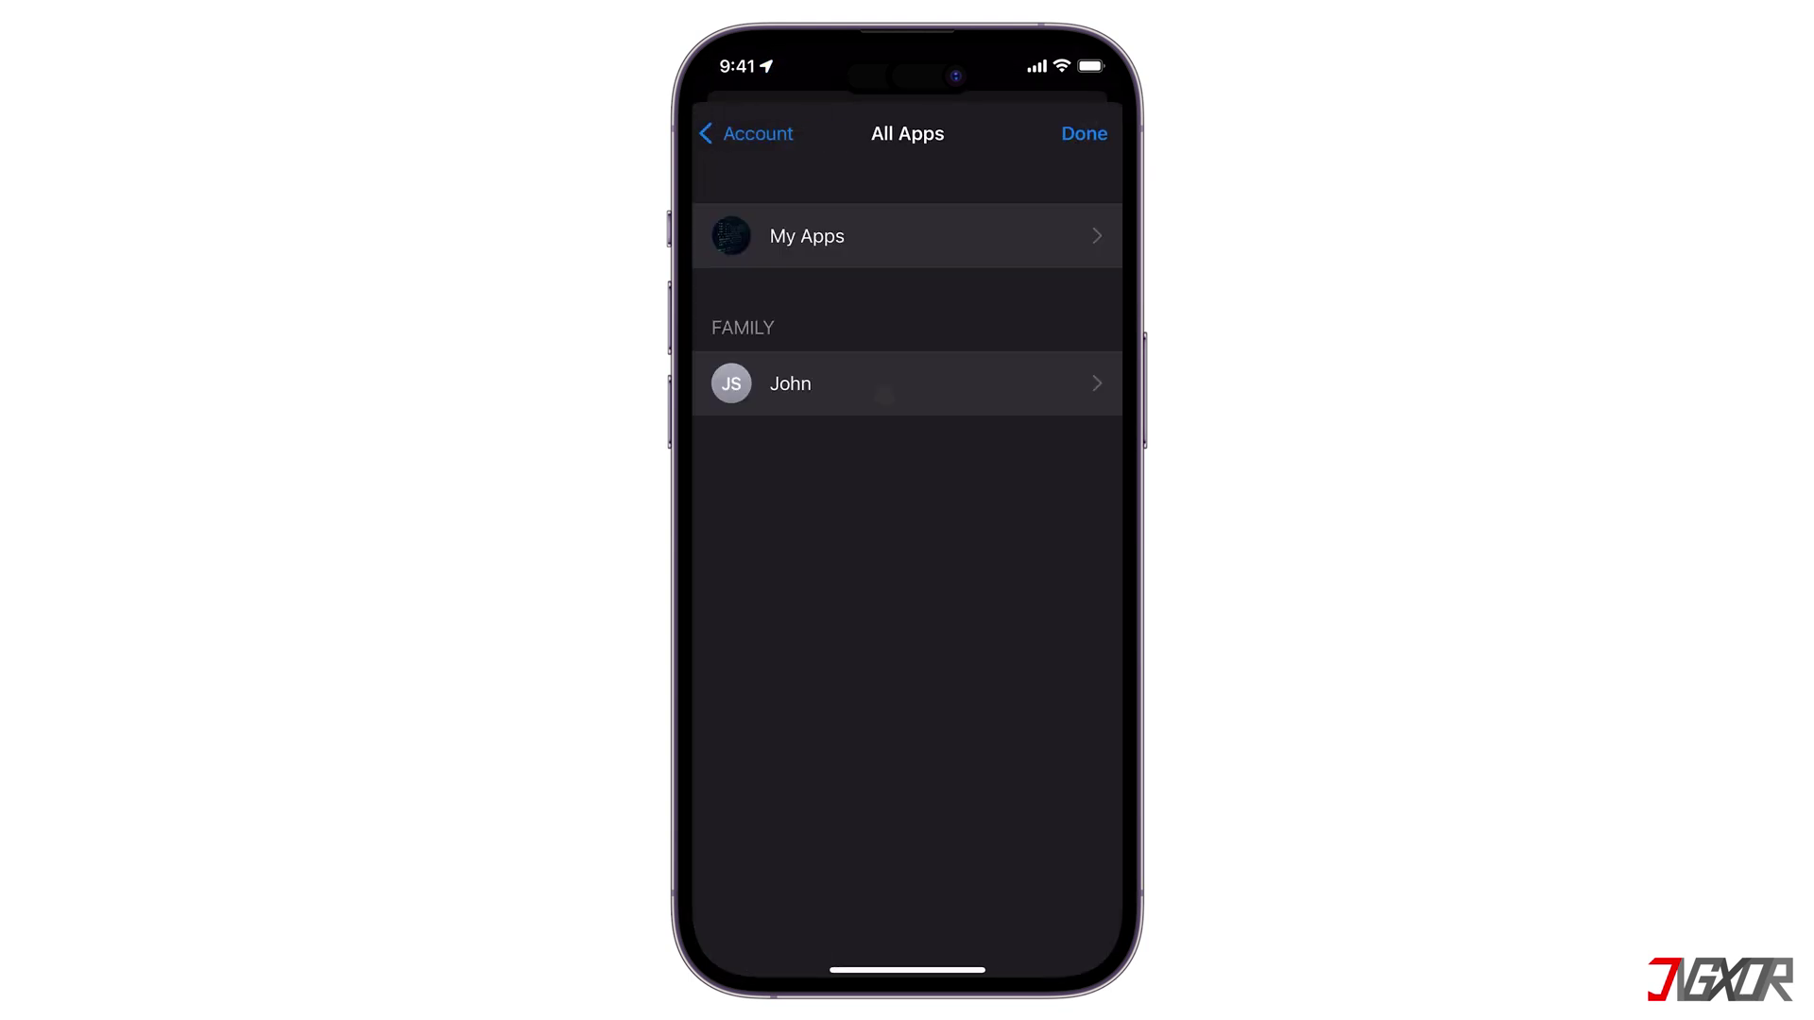
Redownload Instagram from My Apps 'Not on this iPhone' and dismiss the list with Done
click(931, 234)
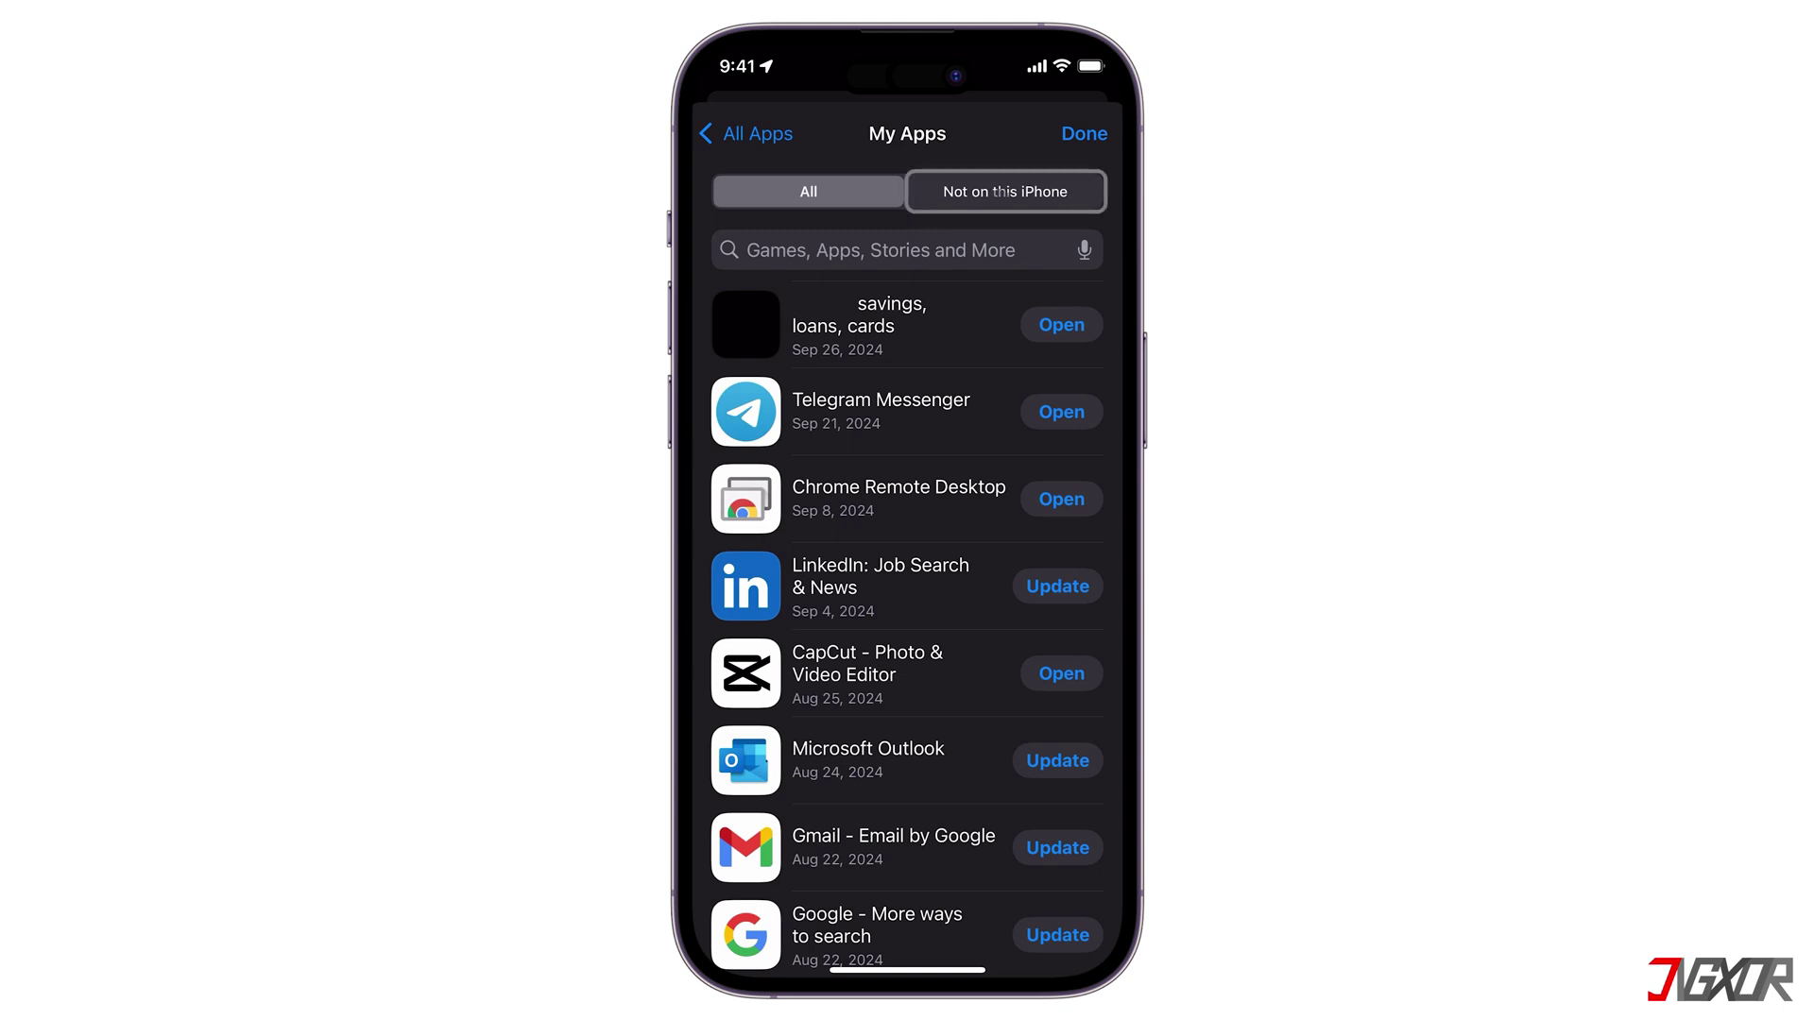
click(1000, 194)
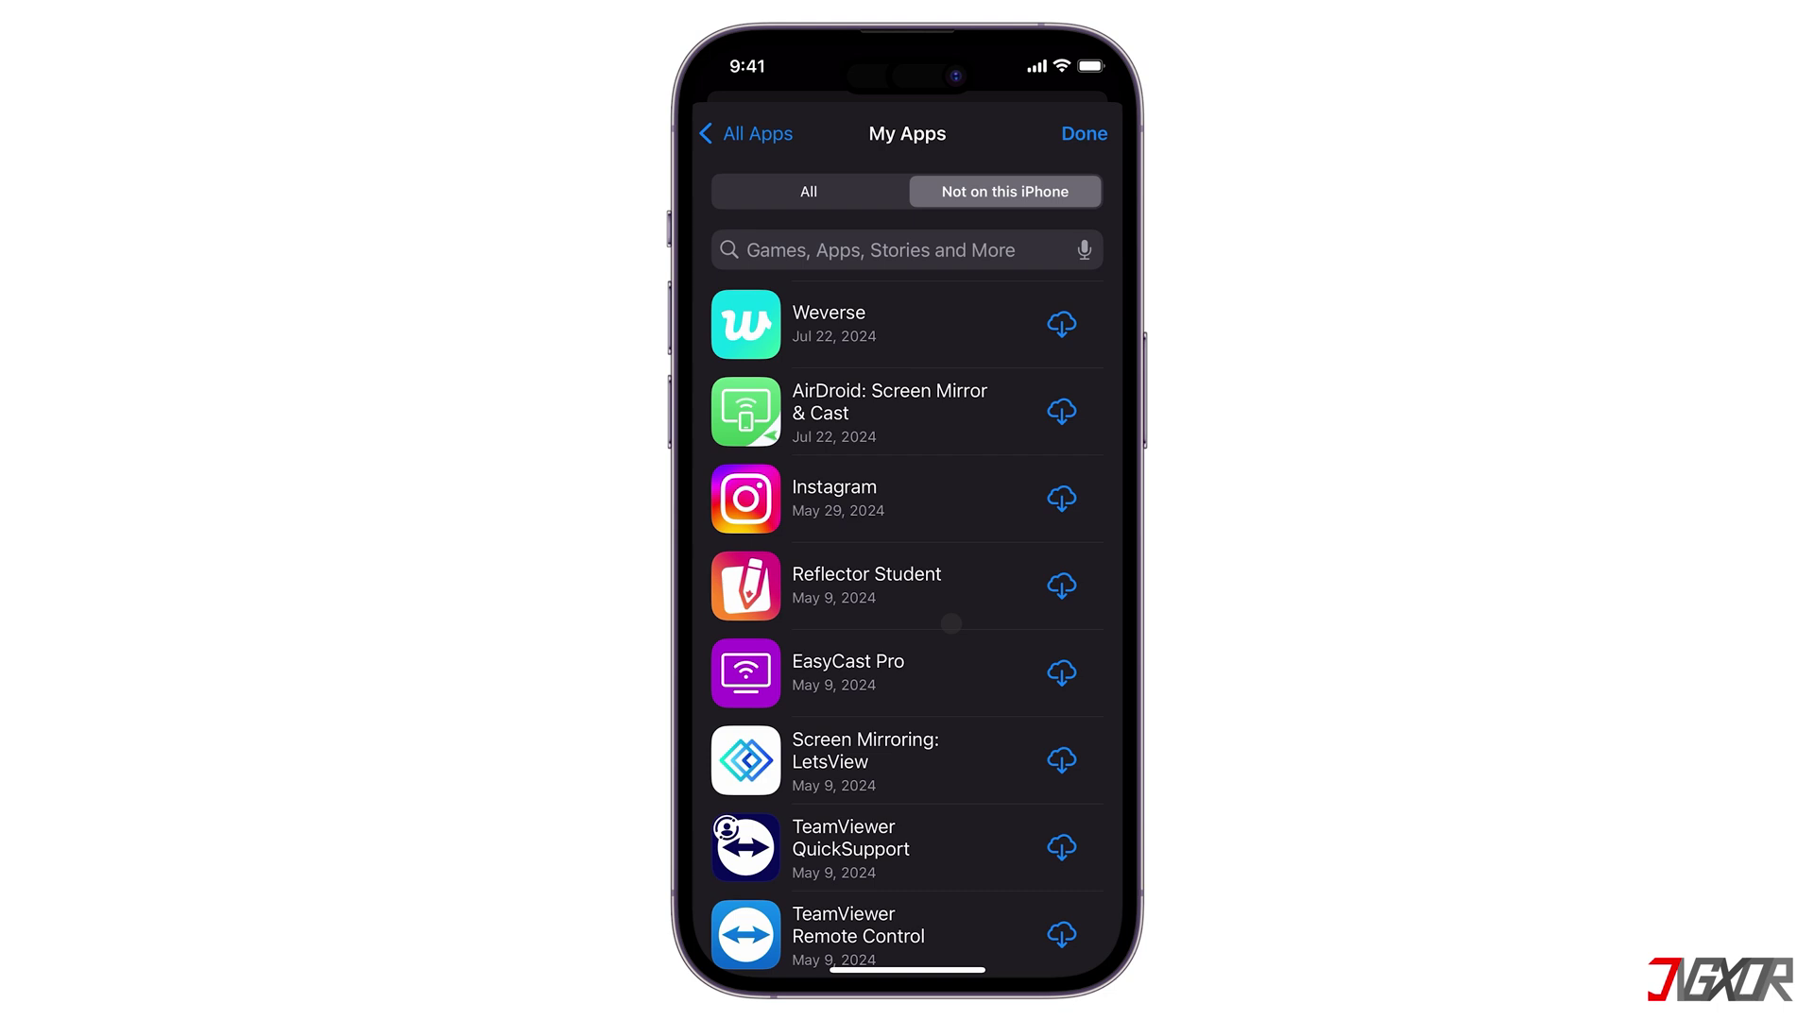
scroll(950, 624, down, 5)
scroll(959, 642, up, 5)
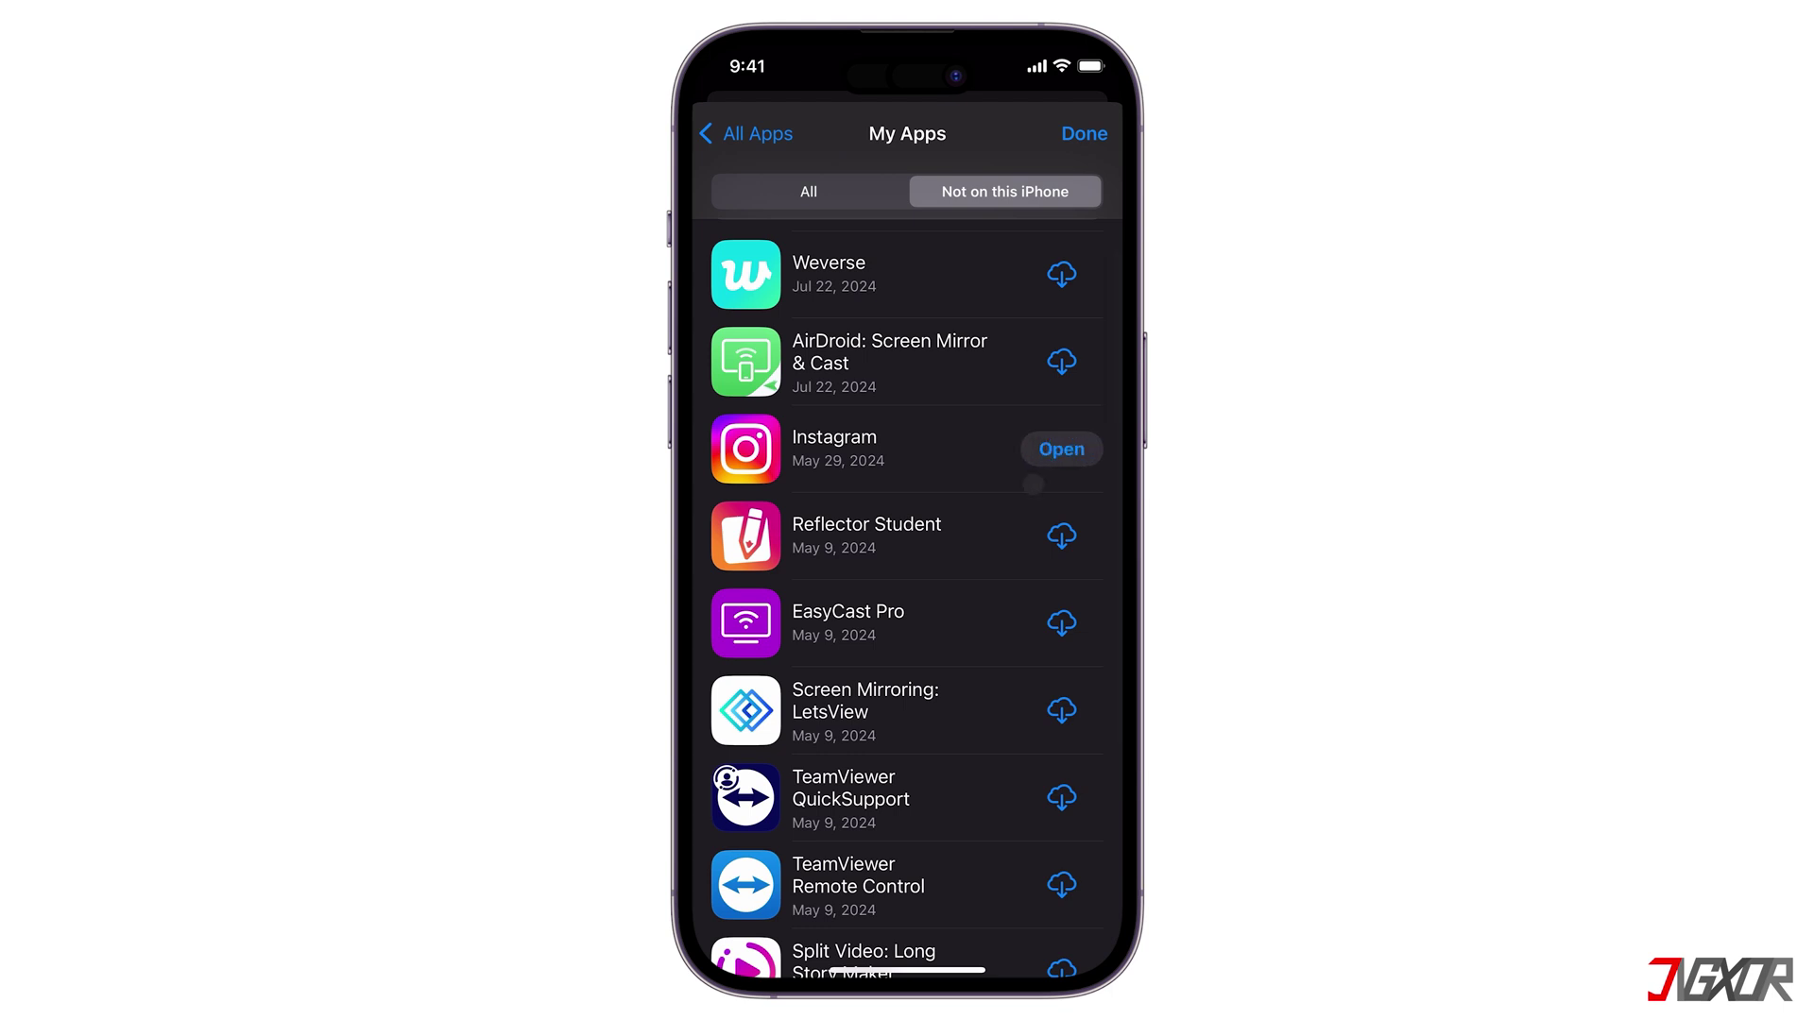
click(1085, 134)
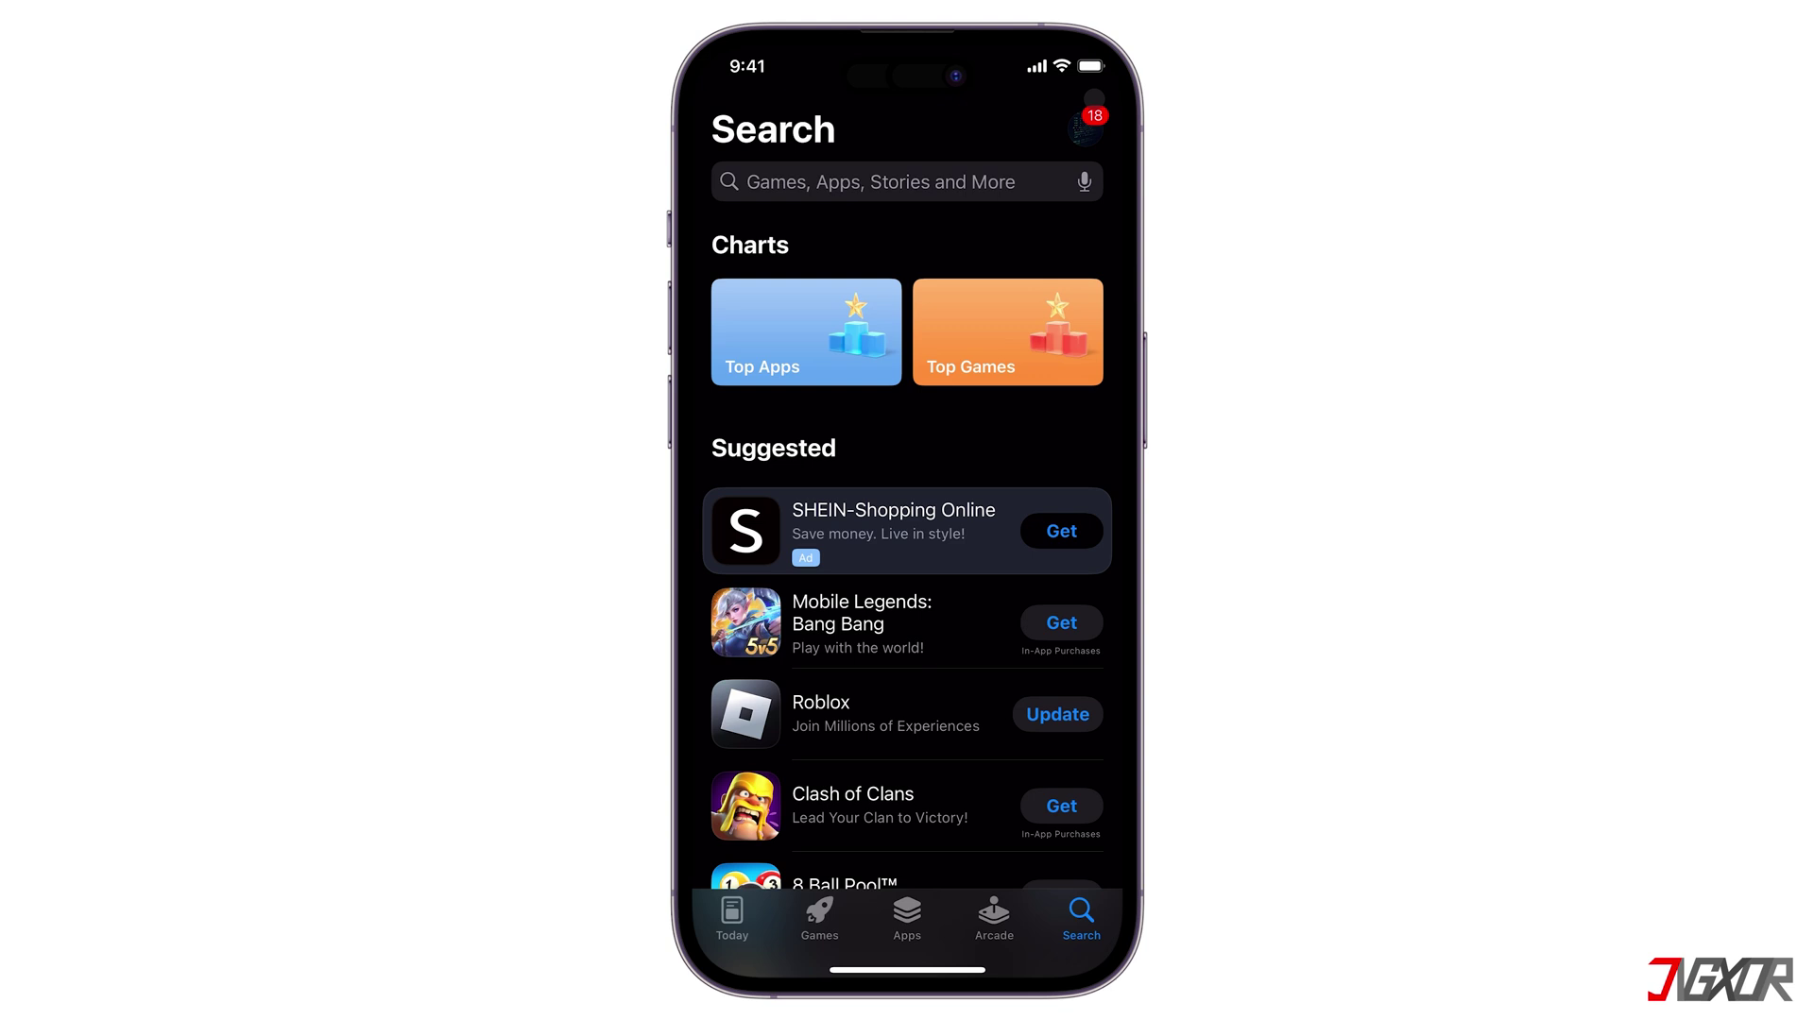
Open Hidden Purchases from the account settings, verified with Face ID
click(1086, 127)
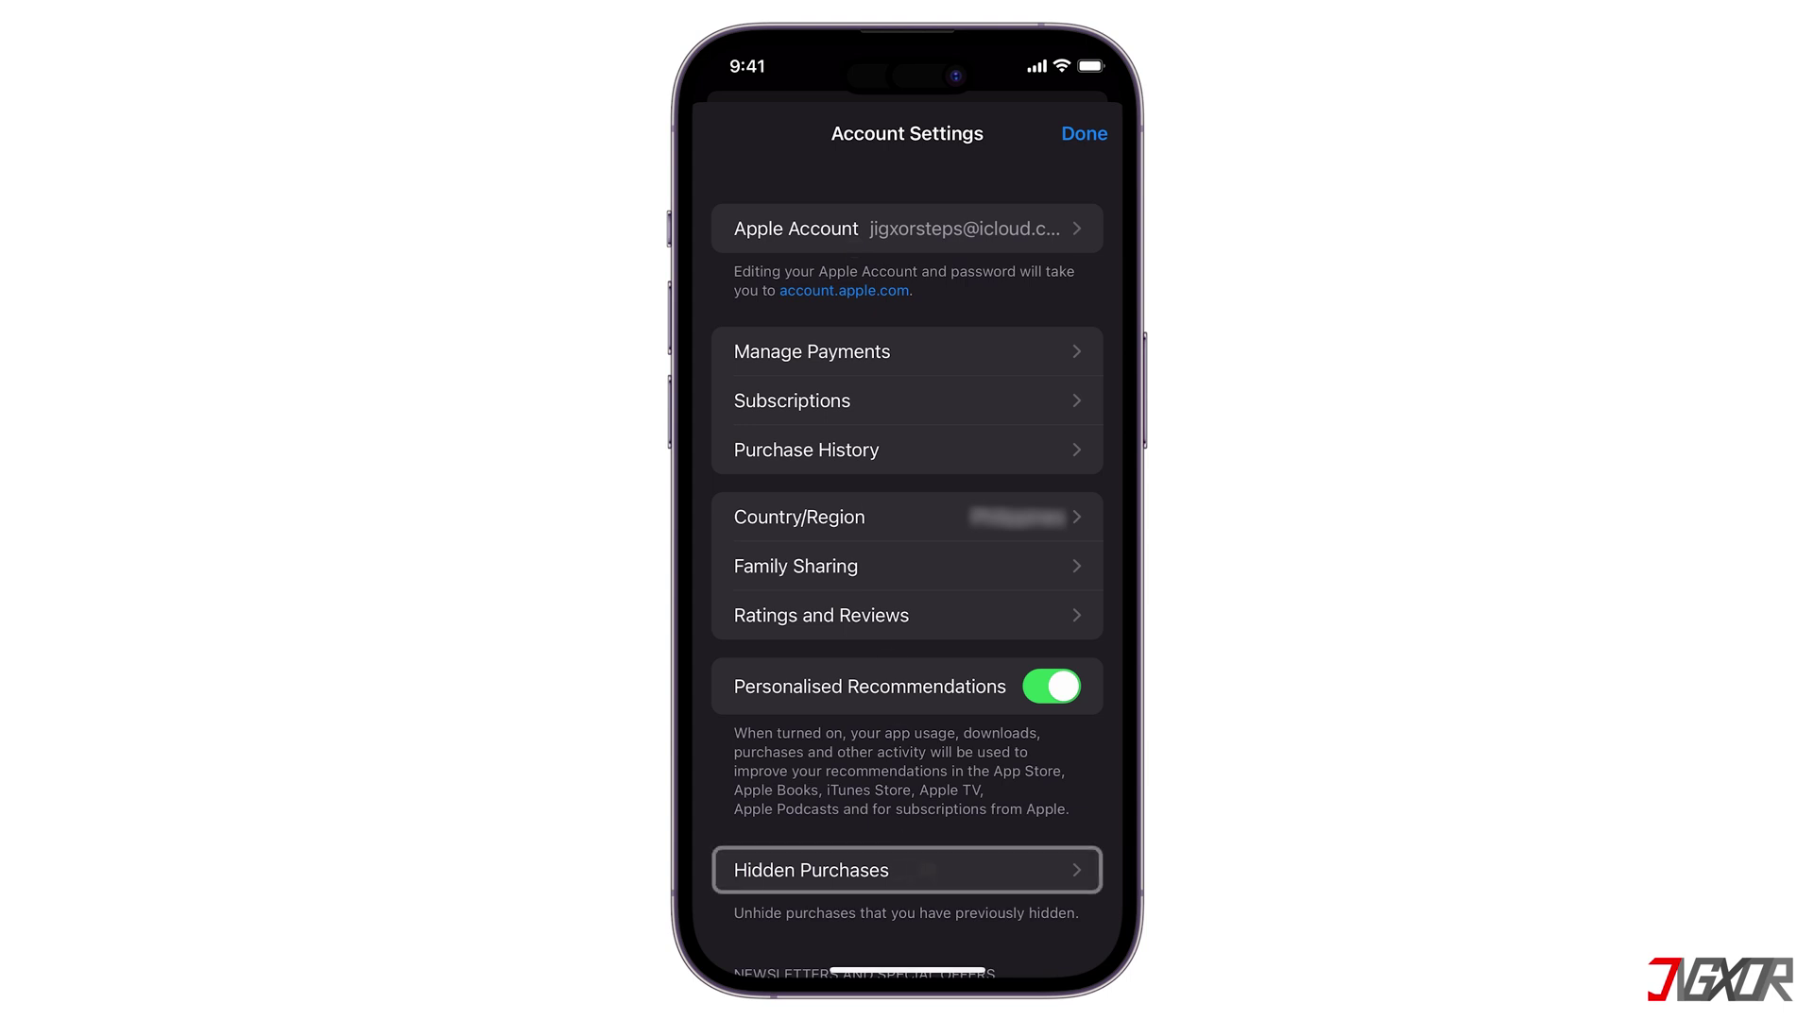
click(929, 871)
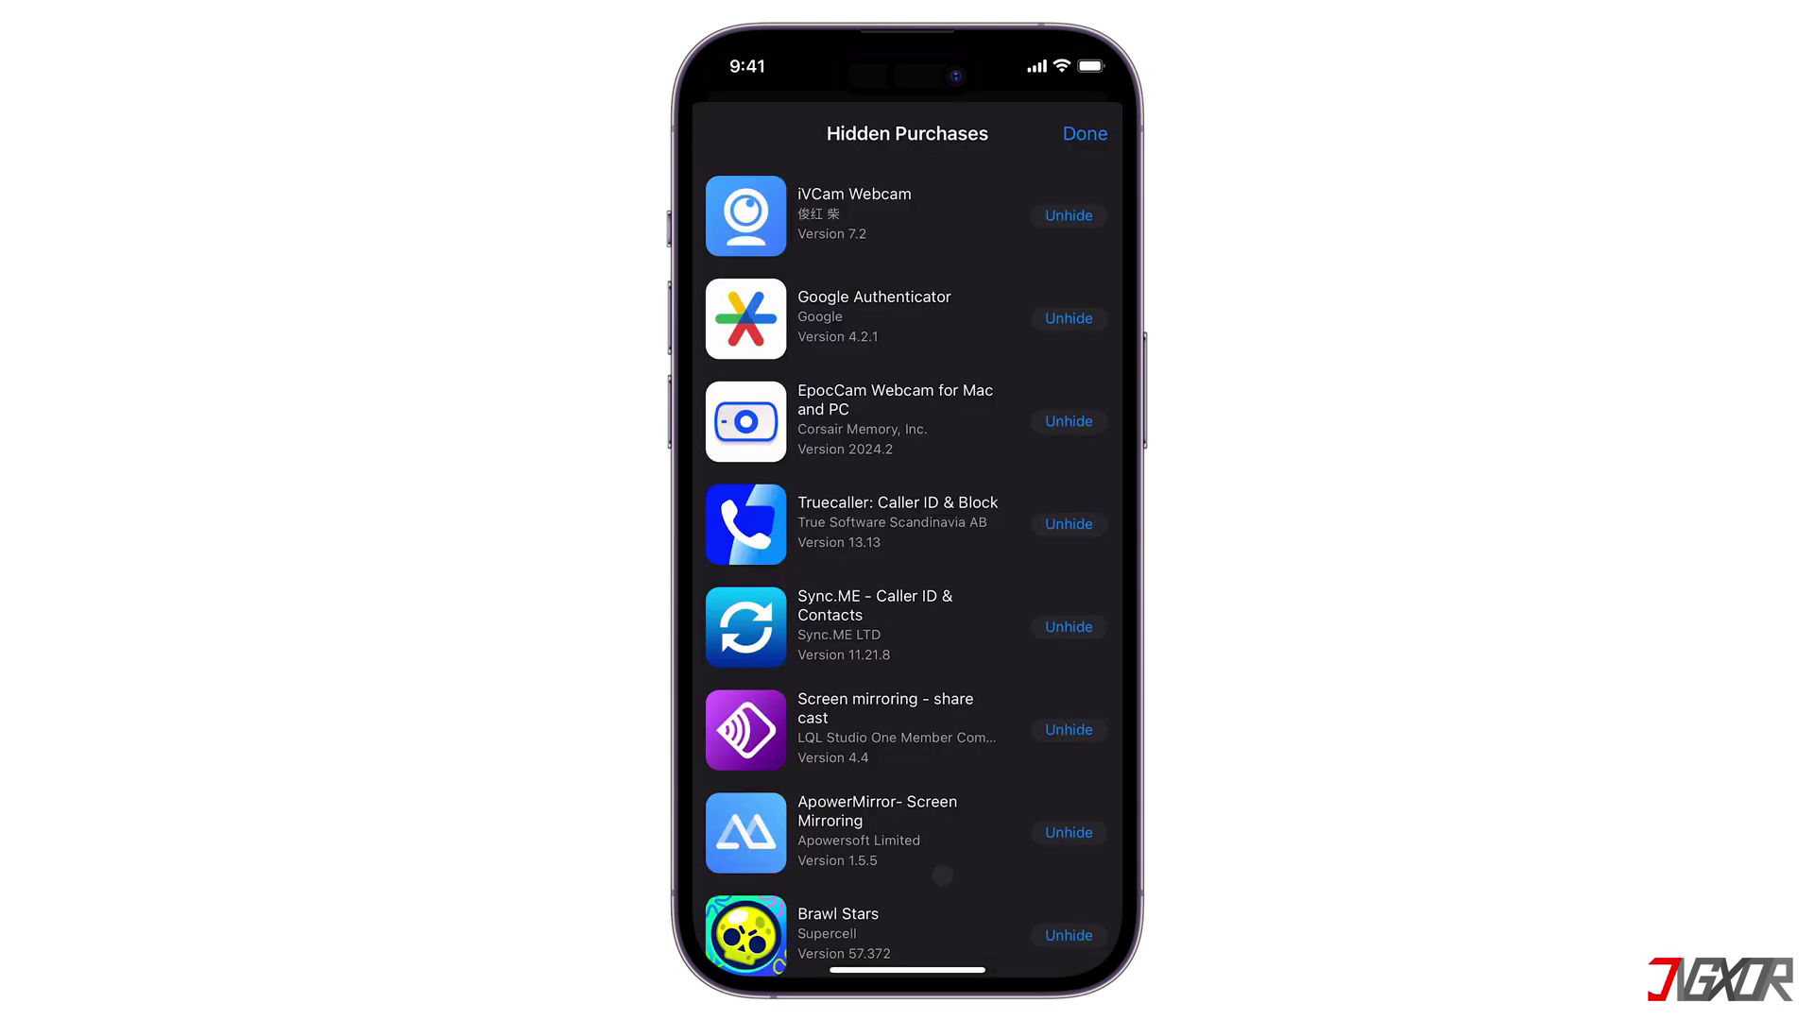